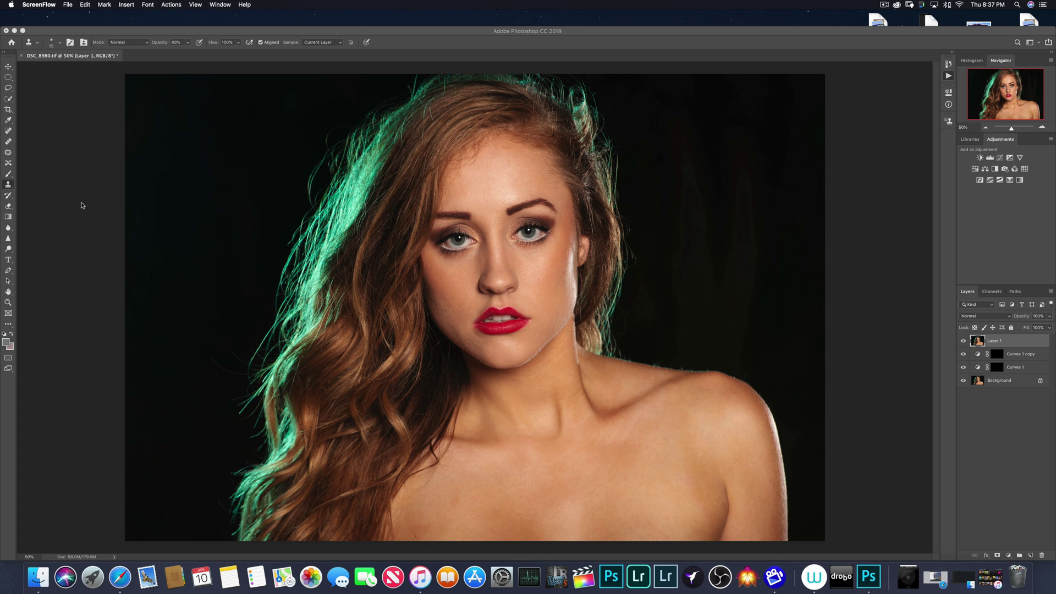
Select the Clone Stamp tool, enlarge the brush to 200 px and clone over the speck in the dark background beside the hair
{"action": "left_click", "coordinate": [8, 186]}
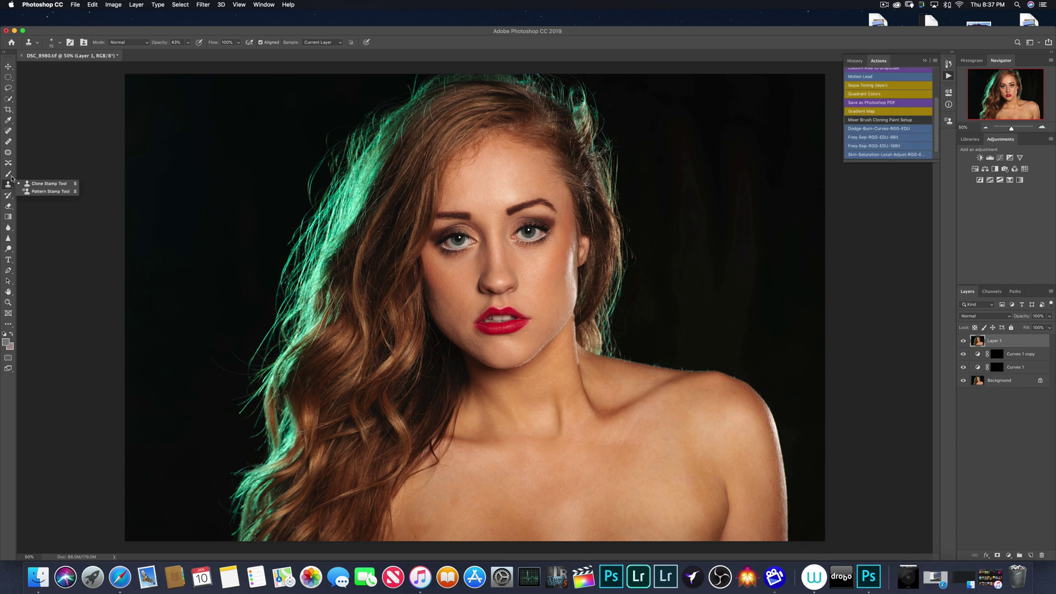
{"action": "left_click", "coordinate": [9, 185]}
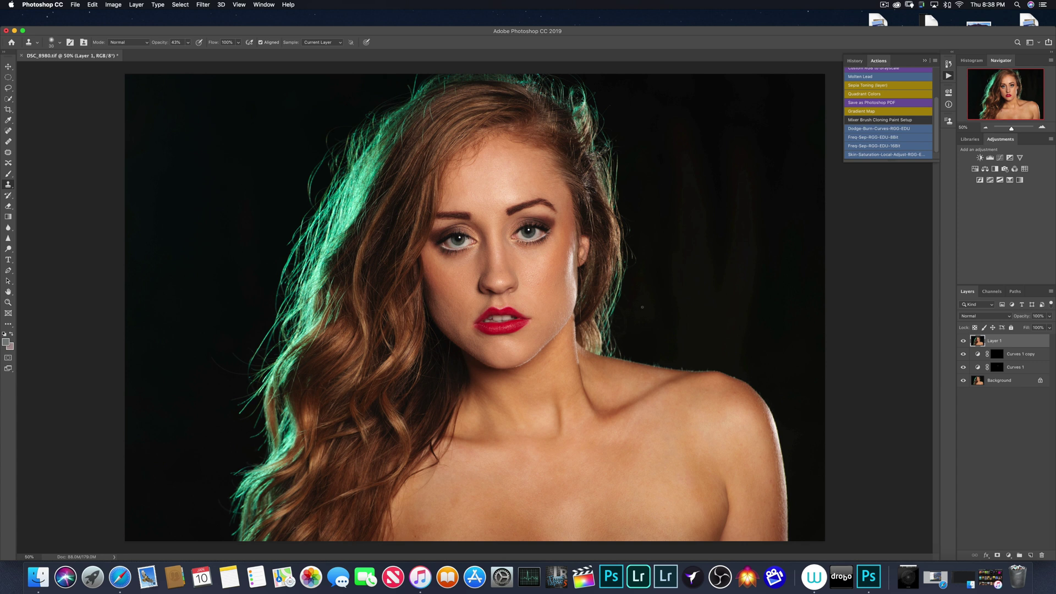
{"action": "key", "text": "]"}
{"action": "key", "text": "]"}
{"action": "key", "text": "]"}
{"action": "key", "text": "]"}
{"action": "key", "text": "]"}
{"action": "left_click_drag", "start_coordinate": [634, 325], "coordinate": [638, 321]}
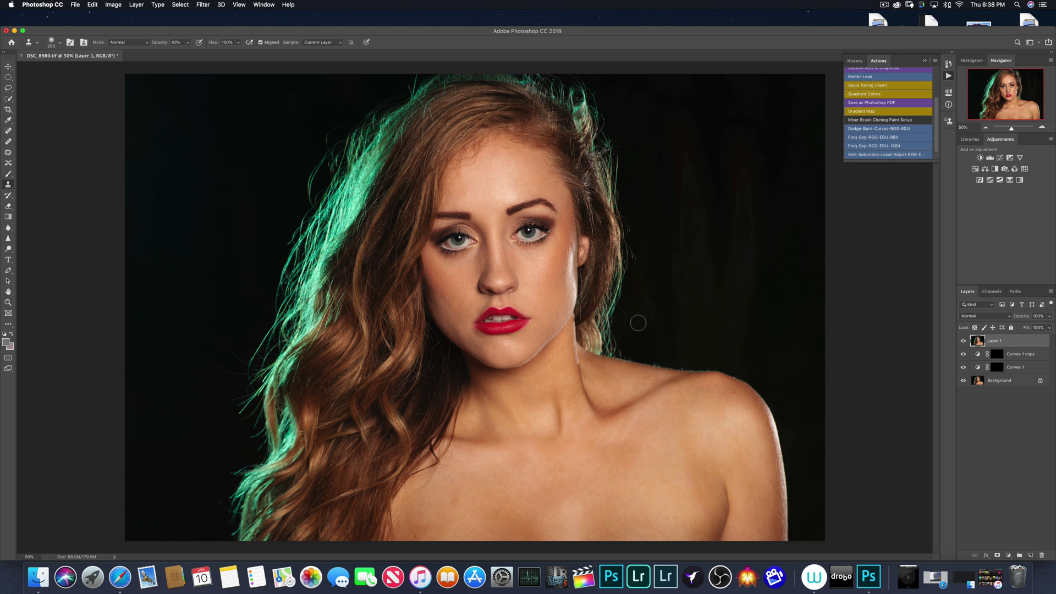
Compare the portrait with Layer 1 hidden and shown to check the cloned speck
{"action": "left_click", "coordinate": [964, 342]}
{"action": "left_click", "coordinate": [964, 342]}
{"action": "left_click", "coordinate": [964, 342]}
{"action": "left_click", "coordinate": [963, 342]}
{"action": "left_click", "coordinate": [964, 342]}
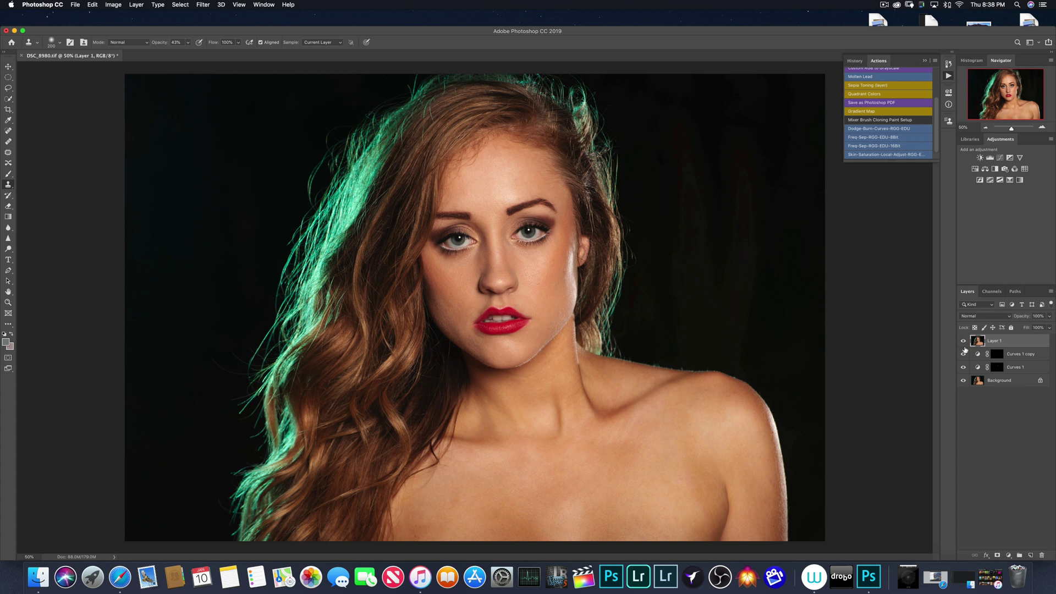
{"action": "left_click", "coordinate": [7, 185]}
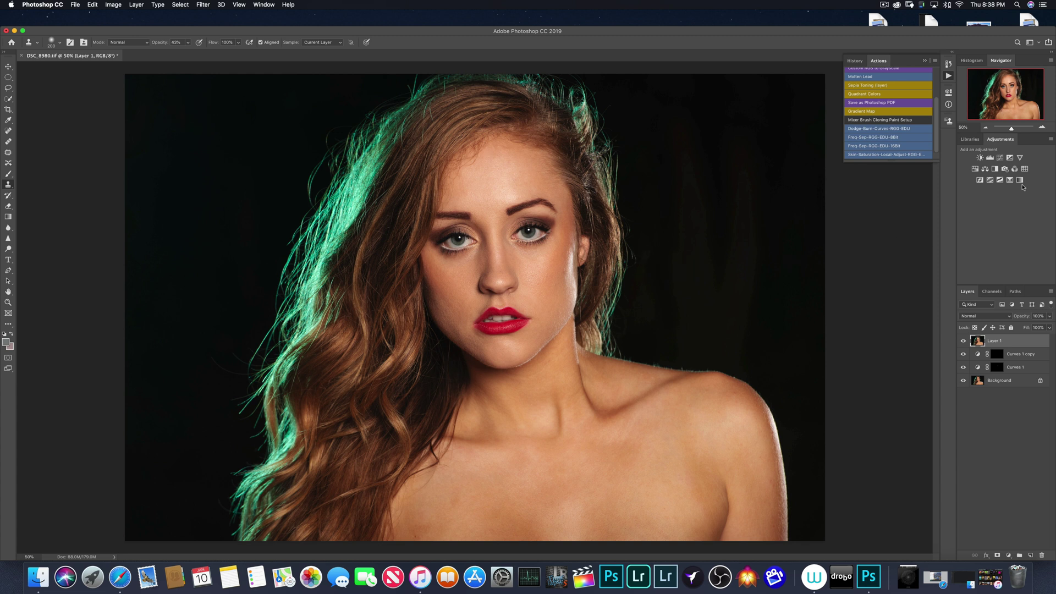
Collapse the Actions panel and clone dark background over the curved stray strand beside the ear, using 100% opacity
{"action": "left_click", "coordinate": [1041, 128]}
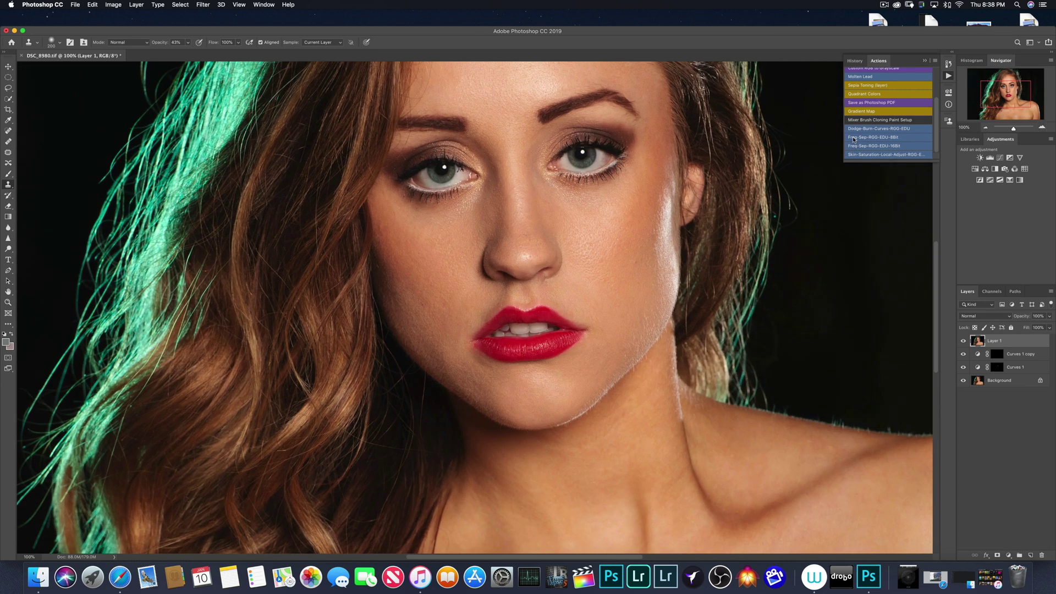
{"action": "scroll", "coordinate": [854, 140], "scroll_direction": "up", "scroll_amount": 1}
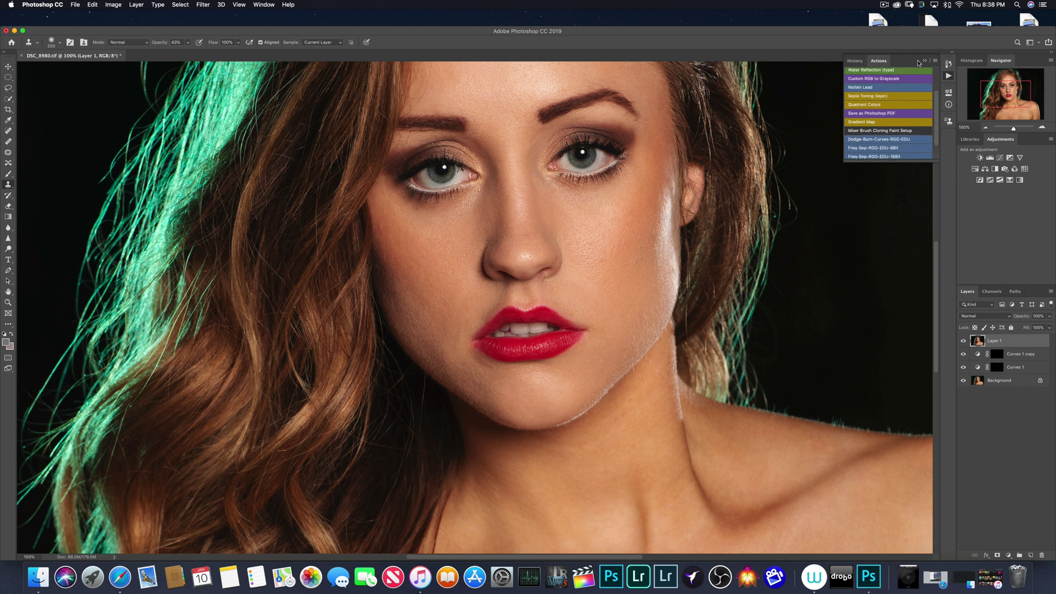
{"action": "left_click", "coordinate": [925, 61]}
{"action": "scroll", "coordinate": [868, 107], "scroll_direction": "right", "scroll_amount": 10}
{"action": "scroll", "coordinate": [865, 113], "scroll_direction": "up", "scroll_amount": 3}
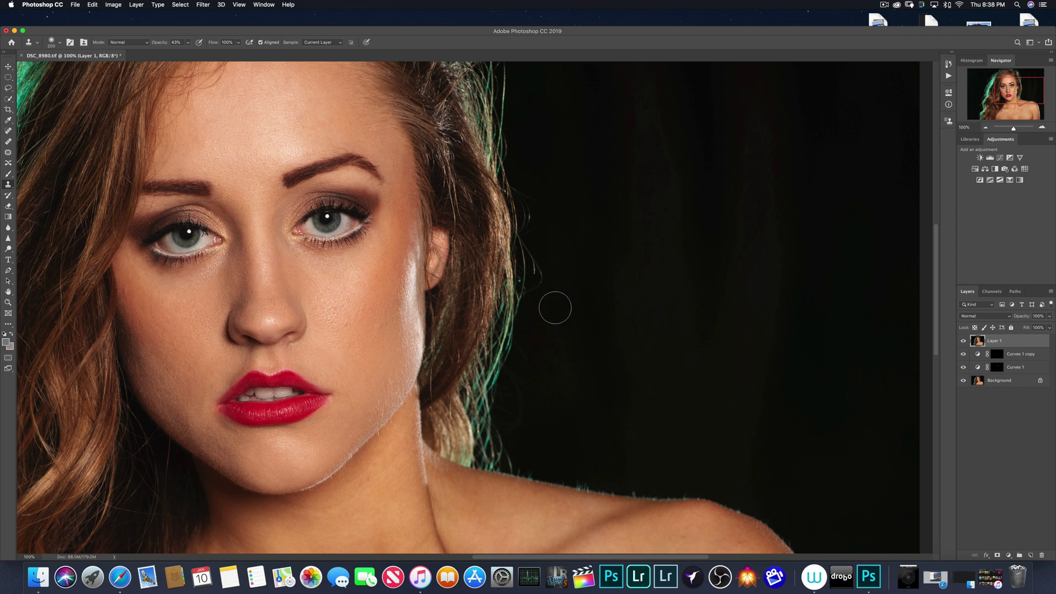
{"action": "left_click", "coordinate": [1042, 129]}
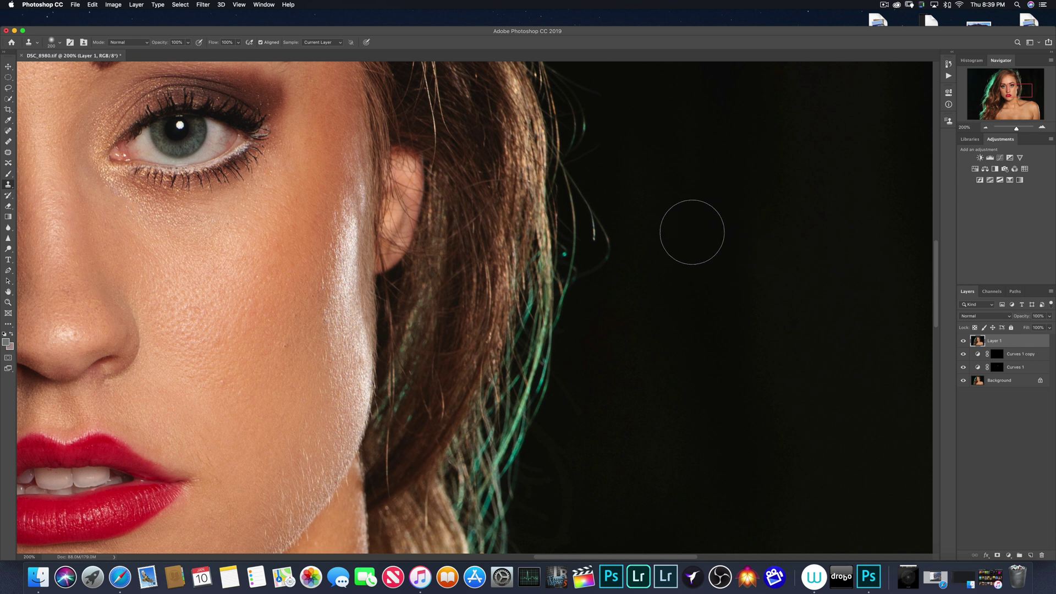
{"action": "mouse_move", "coordinate": [691, 231]}
{"action": "left_mouse_down"}
{"action": "mouse_move", "coordinate": [753, 241]}
{"action": "mouse_move", "coordinate": [711, 258]}
{"action": "left_mouse_up"}
{"action": "left_click", "coordinate": [698, 243], "text": "alt"}
{"action": "mouse_move", "coordinate": [644, 245]}
{"action": "left_mouse_down"}
{"action": "mouse_move", "coordinate": [623, 251]}
{"action": "mouse_move", "coordinate": [623, 261]}
{"action": "mouse_move", "coordinate": [618, 219]}
{"action": "mouse_move", "coordinate": [631, 246]}
{"action": "left_mouse_up"}
Set the Clone Stamp opacity to 38% and clone out the remaining stray strand beside the ear
{"action": "left_click_drag", "start_coordinate": [138, 45], "coordinate": [136, 45]}
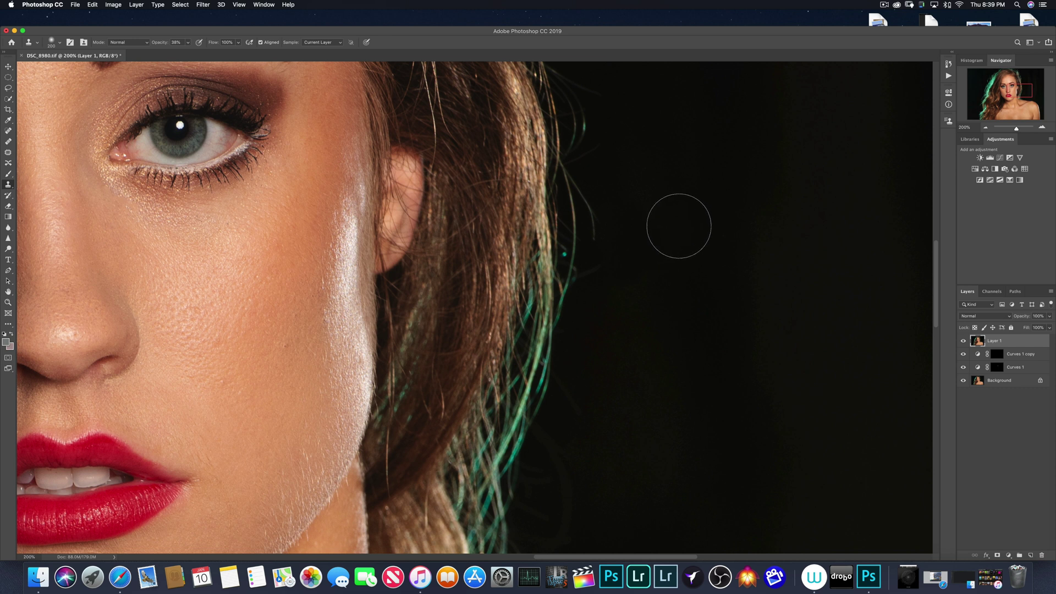
{"action": "left_click", "coordinate": [694, 222], "text": "alt"}
{"action": "mouse_move", "coordinate": [623, 232]}
{"action": "left_mouse_down"}
{"action": "mouse_move", "coordinate": [602, 221]}
{"action": "mouse_move", "coordinate": [600, 242]}
{"action": "mouse_move", "coordinate": [603, 215]}
{"action": "mouse_move", "coordinate": [607, 243]}
{"action": "mouse_move", "coordinate": [606, 227]}
{"action": "mouse_move", "coordinate": [588, 294]}
{"action": "mouse_move", "coordinate": [594, 205]}
{"action": "mouse_move", "coordinate": [601, 215]}
{"action": "mouse_move", "coordinate": [588, 183]}
{"action": "mouse_move", "coordinate": [602, 205]}
{"action": "mouse_move", "coordinate": [587, 186]}
{"action": "mouse_move", "coordinate": [601, 241]}
{"action": "mouse_move", "coordinate": [593, 259]}
{"action": "mouse_move", "coordinate": [585, 235]}
{"action": "mouse_move", "coordinate": [591, 267]}
{"action": "mouse_move", "coordinate": [581, 277]}
{"action": "mouse_move", "coordinate": [581, 264]}
{"action": "mouse_move", "coordinate": [598, 268]}
{"action": "mouse_move", "coordinate": [592, 197]}
{"action": "mouse_move", "coordinate": [578, 168]}
{"action": "left_mouse_up"}
Reduce the brush size and clone dark background over the fine flyaway hairs along the hair edge beside the ear
{"action": "key", "text": "bracketleft"}
{"action": "key", "text": "bracketleft"}
{"action": "key", "text": "bracketleft"}
{"action": "key", "text": "bracketleft"}
{"action": "key", "text": "["}
{"action": "key", "text": "bracketleft"}
{"action": "key", "text": "bracketleft"}
{"action": "key", "text": "bracketleft"}
{"action": "key", "text": "bracketleft"}
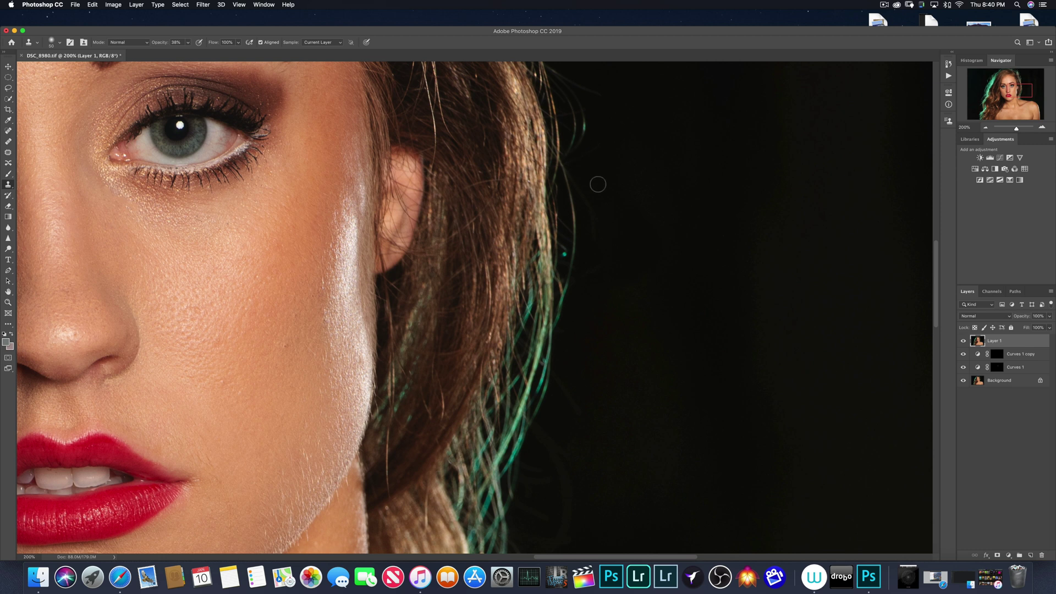
{"action": "left_click", "coordinate": [986, 128]}
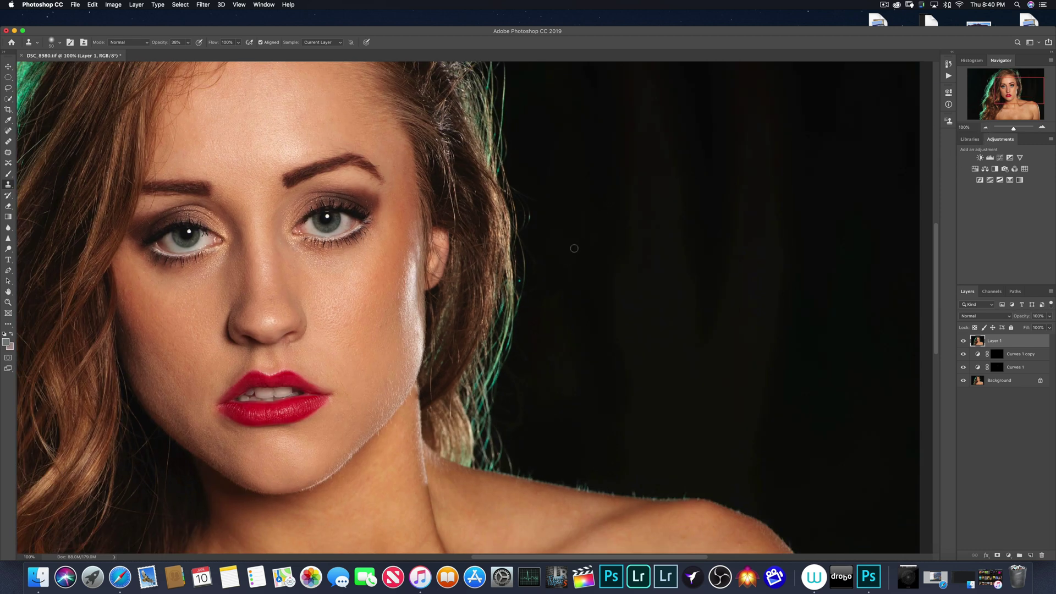
{"action": "left_click_drag", "start_coordinate": [538, 271], "coordinate": [528, 296]}
{"action": "left_click_drag", "start_coordinate": [533, 258], "coordinate": [524, 238]}
{"action": "left_click_drag", "start_coordinate": [526, 238], "coordinate": [527, 238]}
Toggle Layer 1's visibility to compare the hair edge beside the ear before and after cloning
{"action": "left_click", "coordinate": [965, 340]}
{"action": "left_click", "coordinate": [964, 341]}
{"action": "left_click", "coordinate": [964, 340]}
{"action": "left_click", "coordinate": [965, 341]}
Use a smaller brush to clone out the thin flyaway hairs along the hair edge just above the ear
{"action": "key", "text": "super+plus"}
{"action": "key", "text": "super+plus"}
{"action": "mouse_move", "coordinate": [668, 65]}
{"action": "left_mouse_down"}
{"action": "mouse_move", "coordinate": [594, 283]}
{"action": "mouse_move", "coordinate": [547, 288]}
{"action": "mouse_move", "coordinate": [566, 200]}
{"action": "mouse_move", "coordinate": [547, 255]}
{"action": "mouse_move", "coordinate": [538, 243]}
{"action": "mouse_move", "coordinate": [554, 184]}
{"action": "mouse_move", "coordinate": [517, 147]}
{"action": "mouse_move", "coordinate": [524, 158]}
{"action": "left_mouse_up"}
{"action": "key", "text": "["}
{"action": "key", "text": "["}
{"action": "key", "text": "["}
{"action": "key", "text": "["}
{"action": "key", "text": "["}
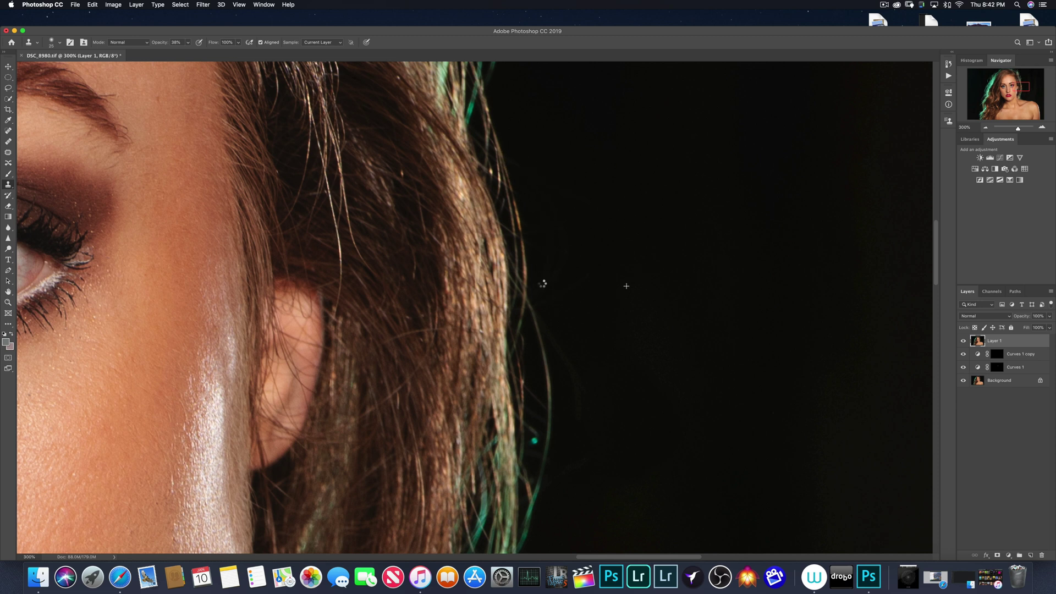
{"action": "mouse_move", "coordinate": [544, 284]}
{"action": "left_mouse_down"}
{"action": "mouse_move", "coordinate": [533, 289]}
{"action": "mouse_move", "coordinate": [544, 309]}
{"action": "left_mouse_up"}
{"action": "scroll", "coordinate": [567, 276], "scroll_direction": "up", "scroll_amount": 6}
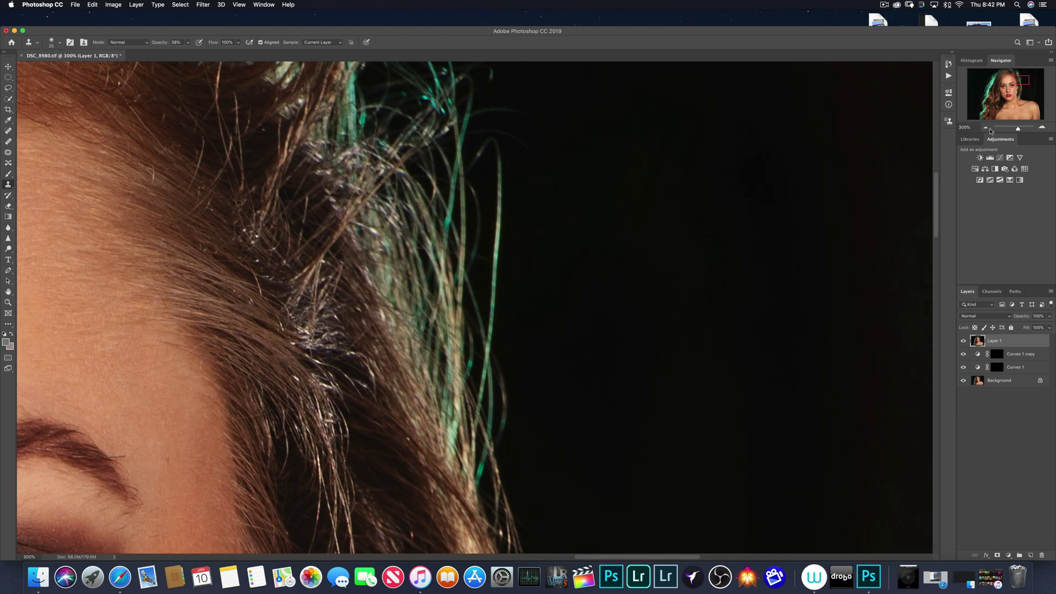
Set the Clone Stamp opacity to 52%, reduce the brush size and clean flyaways from the image's right-hand hair edge near the temple
{"action": "key", "text": "super+minus"}
{"action": "key", "text": "super+minus"}
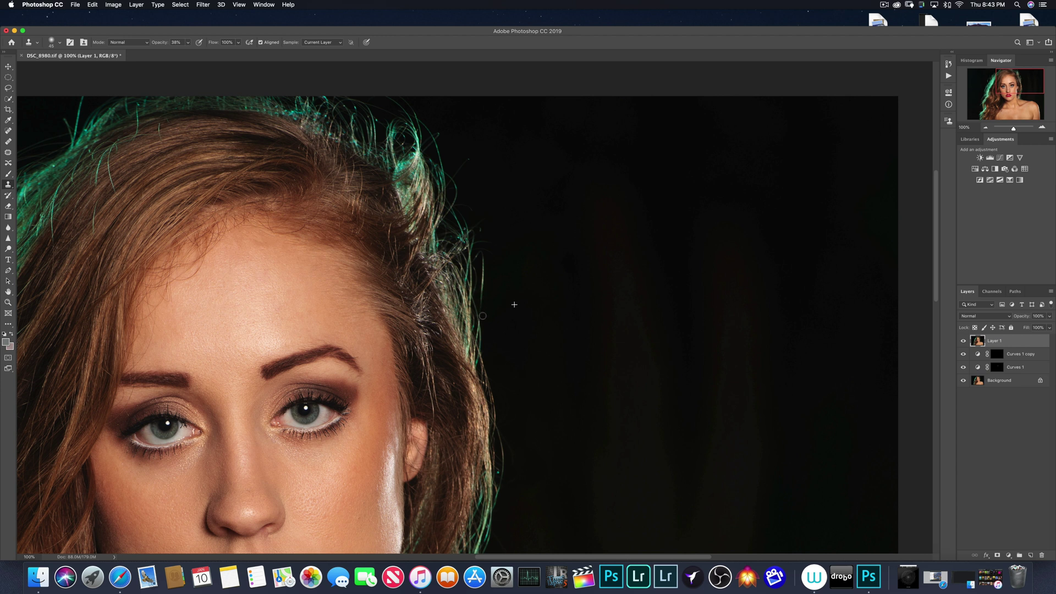
{"action": "key", "text": "5"}
{"action": "key", "text": "2"}
{"action": "key", "text": "bracketleft"}
{"action": "key", "text": "bracketleft"}
{"action": "key", "text": "bracketleft"}
Hide and reshow Layer 1 on the full portrait to review the right-hand hair edge
{"action": "left_click", "coordinate": [985, 128]}
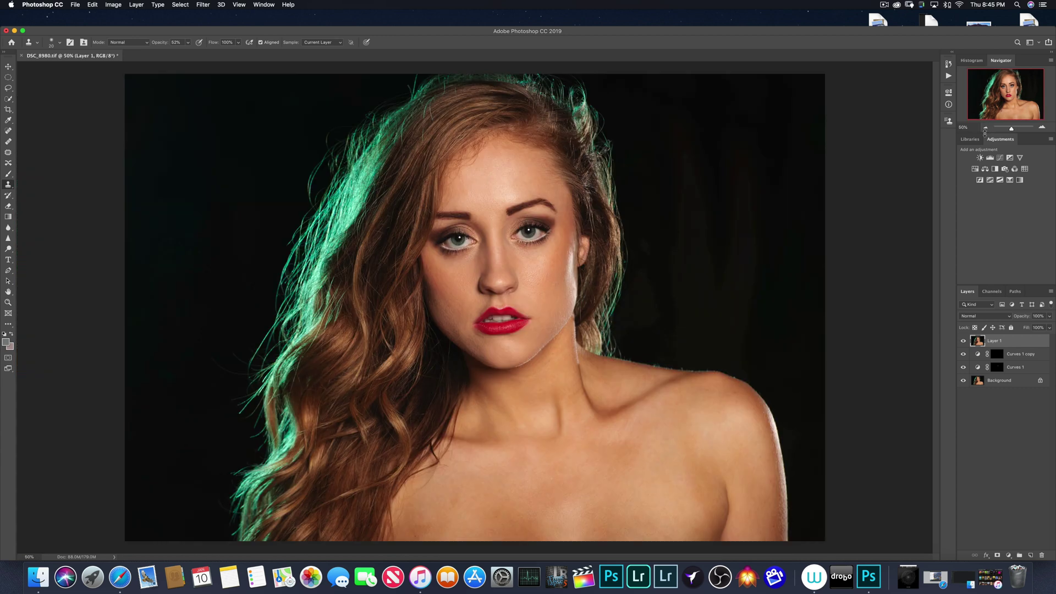
{"action": "left_click", "coordinate": [963, 341]}
{"action": "left_click", "coordinate": [963, 342]}
Enlarge the brush and clone dark background over the stray hairs beside the upper left of the head
{"action": "left_click", "coordinate": [1042, 128]}
{"action": "right_click", "coordinate": [289, 187]}
{"action": "key", "text": "Escape"}
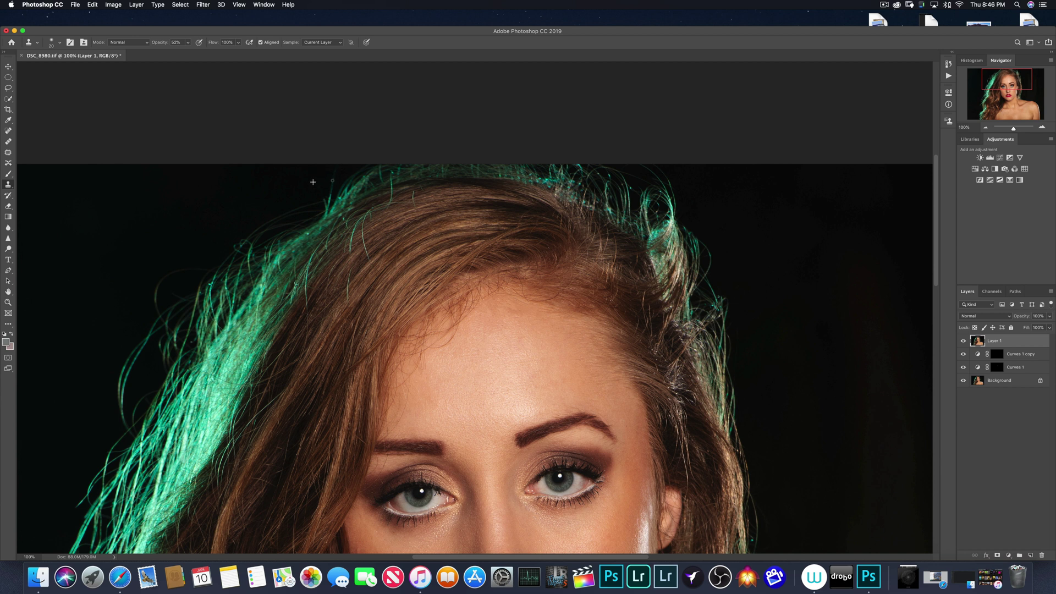
{"action": "right_click", "coordinate": [332, 182]}
{"action": "key", "text": "]"}
{"action": "key", "text": "]"}
{"action": "left_click_drag", "start_coordinate": [328, 187], "coordinate": [302, 207]}
{"action": "left_click", "coordinate": [986, 127]}
{"action": "left_click", "coordinate": [986, 127]}
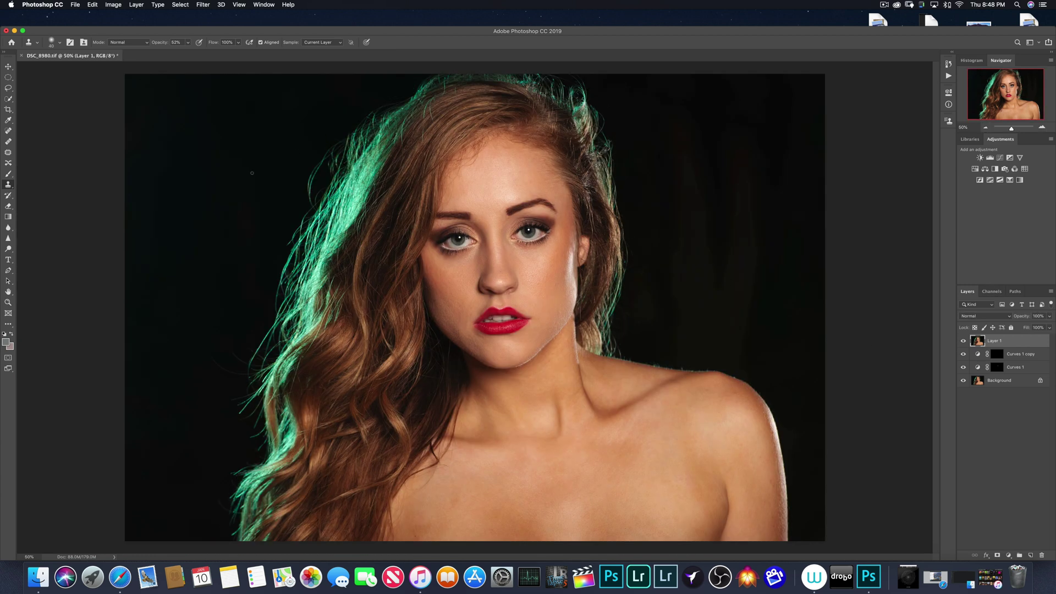
Clone dark background over the loose hairs outside the green-lit hair on the image's left side
{"action": "mouse_move", "coordinate": [301, 195]}
{"action": "left_mouse_down"}
{"action": "mouse_move", "coordinate": [321, 160]}
{"action": "mouse_move", "coordinate": [312, 189]}
{"action": "left_mouse_up"}
{"action": "left_click_drag", "start_coordinate": [1034, 128], "coordinate": [1012, 128]}
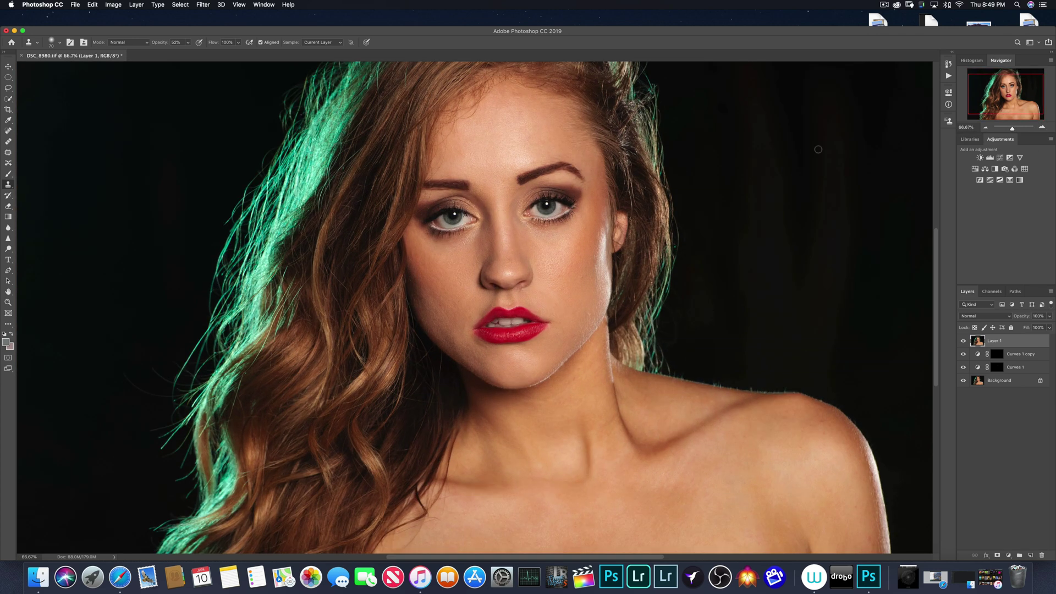
{"action": "left_click_drag", "start_coordinate": [818, 149], "coordinate": [866, 199]}
{"action": "left_click", "coordinate": [1043, 127]}
{"action": "left_click", "coordinate": [348, 142]}
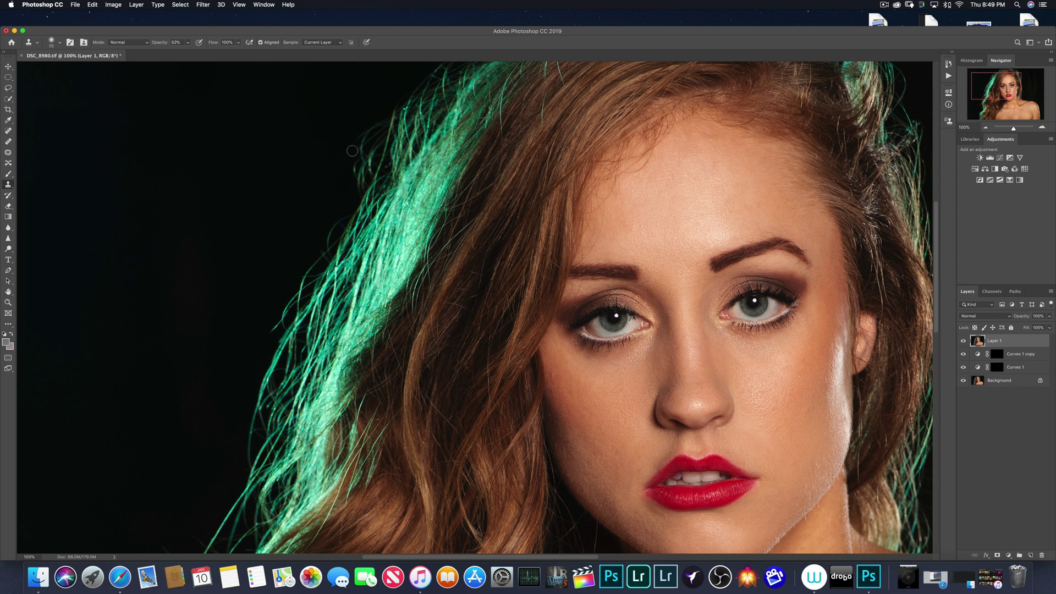
{"action": "left_click_drag", "start_coordinate": [353, 147], "coordinate": [355, 134]}
Toggle Layer 1's visibility on the full portrait to check the cleaned upper-left hair outline
{"action": "key", "text": "super+minus"}
{"action": "key", "text": "super+minus"}
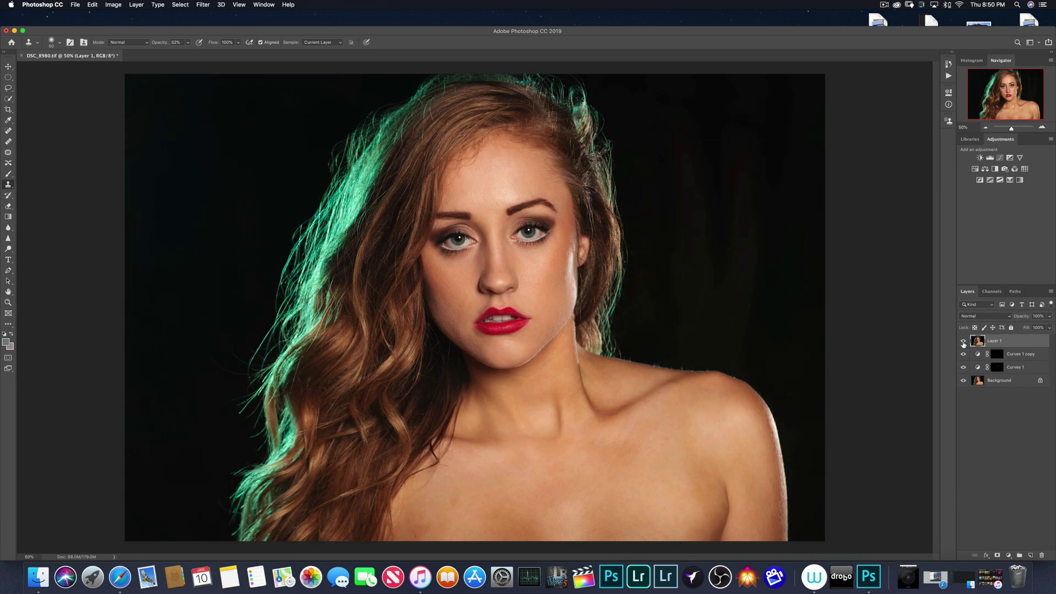
{"action": "left_click", "coordinate": [963, 342]}
{"action": "left_click", "coordinate": [963, 342]}
Clone out the flyaway hairs around the curl at the upper right of the head with a small brush
{"action": "key", "text": "super+plus"}
{"action": "key", "text": "super+plus"}
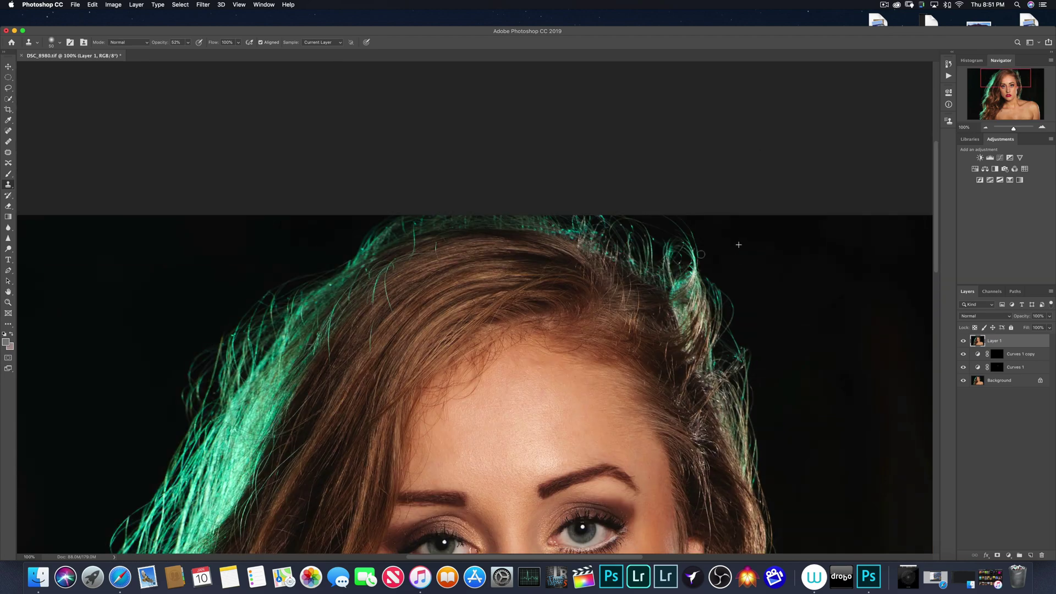
{"action": "key", "text": "super+plus"}
{"action": "scroll", "coordinate": [833, 196], "scroll_direction": "right", "scroll_amount": 3}
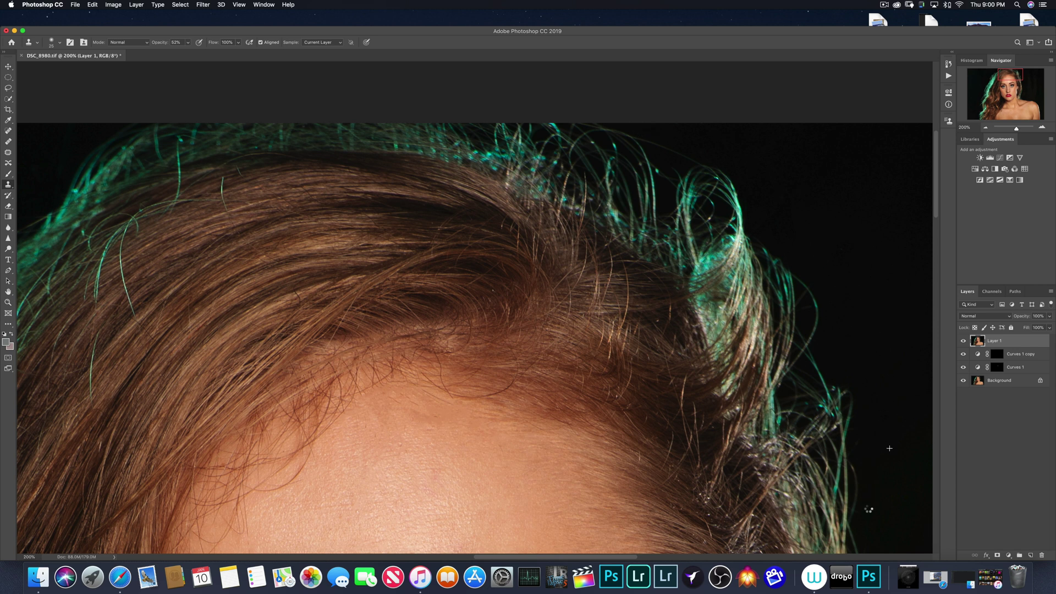
Hide and reshow Layer 1 on the full portrait to review the cleanup around the upper-right curl
{"action": "left_click", "coordinate": [985, 128]}
{"action": "left_click", "coordinate": [985, 128]}
{"action": "left_click", "coordinate": [985, 128]}
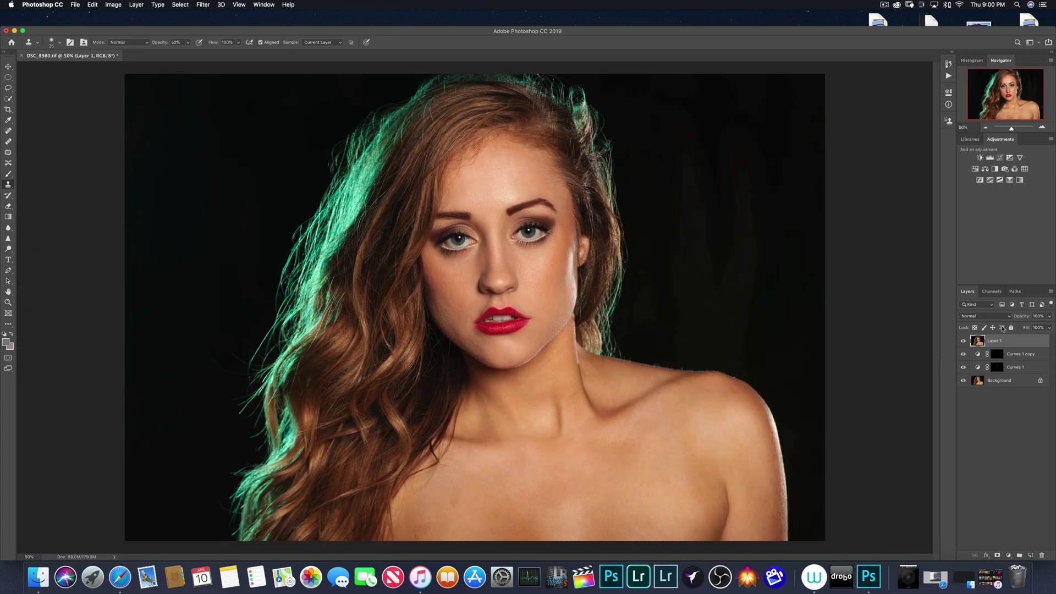
{"action": "left_click", "coordinate": [963, 341]}
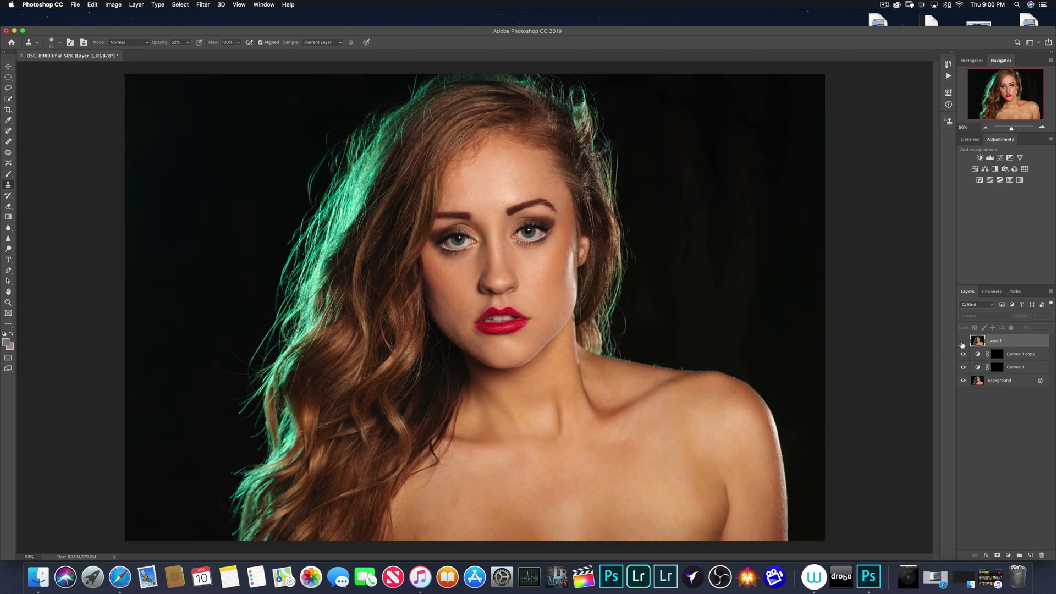
{"action": "left_click", "coordinate": [963, 341]}
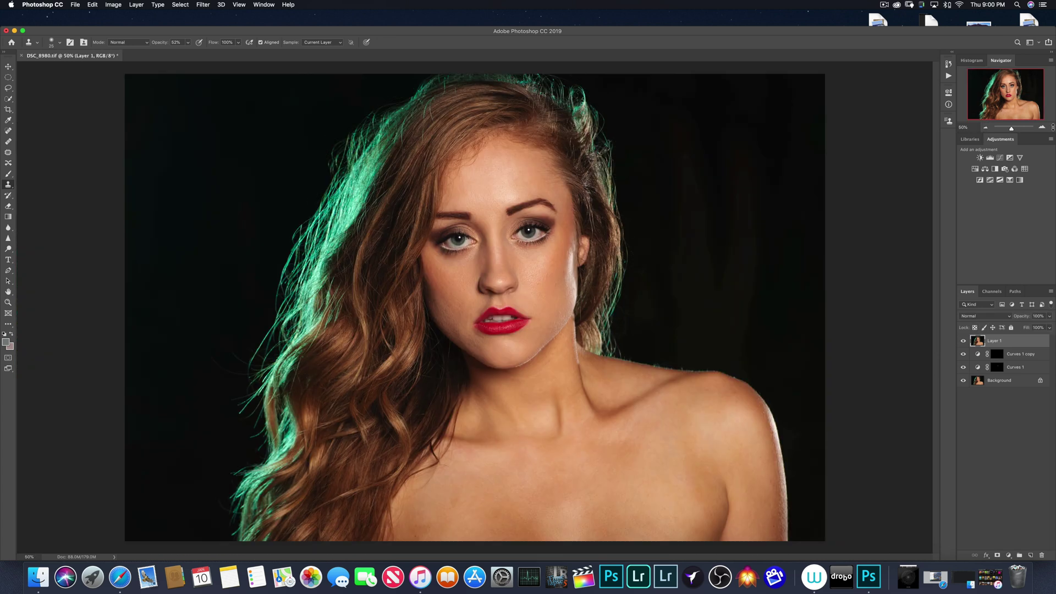
Enlarge the brush slightly and clone out the stray strands around the lowest green-lit tuft on the image's left side
{"action": "left_click", "coordinate": [1042, 127]}
{"action": "left_click", "coordinate": [1042, 127]}
{"action": "left_click_drag", "start_coordinate": [1021, 102], "coordinate": [997, 117]}
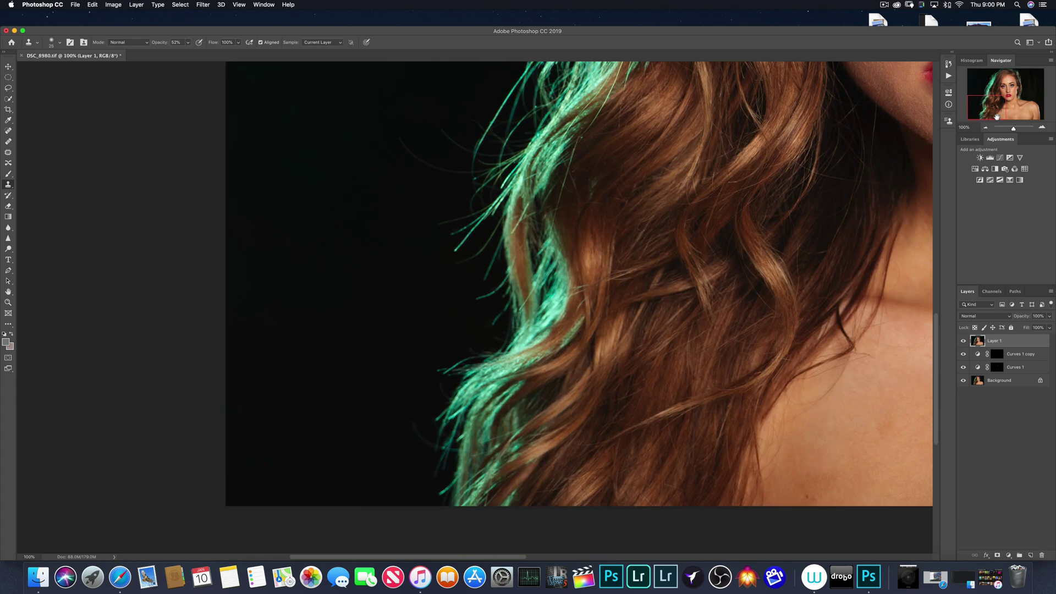
{"action": "left_click", "coordinate": [362, 426], "text": "alt"}
{"action": "key", "text": "bracketright"}
{"action": "mouse_move", "coordinate": [420, 431]}
{"action": "left_mouse_down"}
{"action": "mouse_move", "coordinate": [447, 400]}
{"action": "mouse_move", "coordinate": [443, 410]}
{"action": "mouse_move", "coordinate": [440, 388]}
{"action": "mouse_move", "coordinate": [427, 432]}
{"action": "mouse_move", "coordinate": [422, 406]}
{"action": "left_mouse_up"}
{"action": "left_click", "coordinate": [418, 357], "text": "alt"}
{"action": "mouse_move", "coordinate": [435, 369]}
{"action": "left_mouse_down"}
{"action": "mouse_move", "coordinate": [475, 355]}
{"action": "mouse_move", "coordinate": [460, 350]}
{"action": "mouse_move", "coordinate": [485, 351]}
{"action": "left_mouse_up"}
{"action": "left_click", "coordinate": [444, 350], "text": "alt"}
{"action": "left_click_drag", "start_coordinate": [436, 381], "coordinate": [447, 395]}
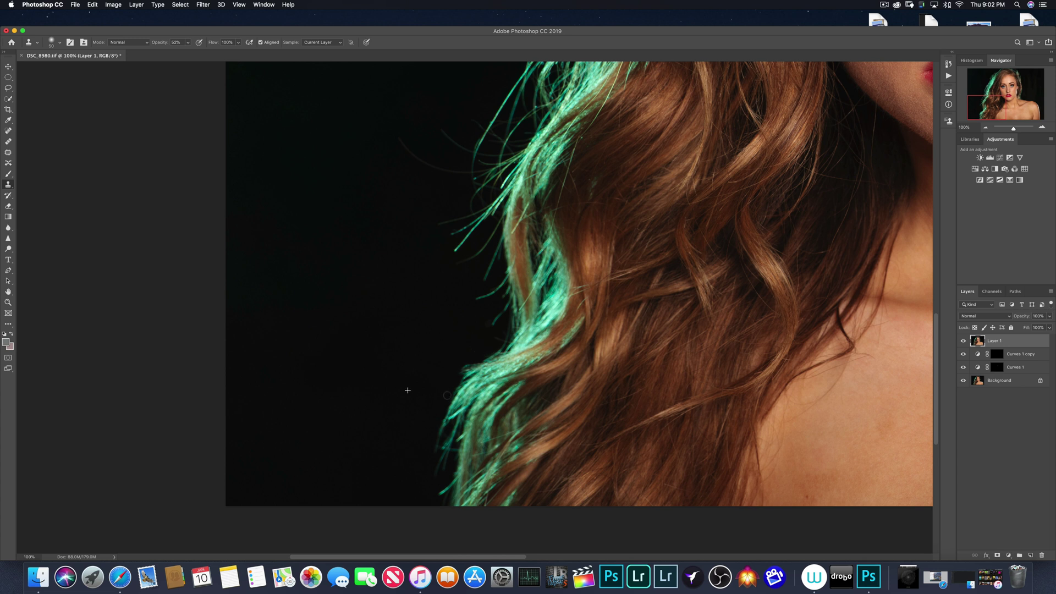
Clone dark background over the strand tips sticking out above the lowest green-lit tuft of hair
{"action": "mouse_move", "coordinate": [454, 332]}
{"action": "left_mouse_down"}
{"action": "mouse_move", "coordinate": [492, 293]}
{"action": "mouse_move", "coordinate": [503, 300]}
{"action": "mouse_move", "coordinate": [484, 283]}
{"action": "mouse_move", "coordinate": [488, 273]}
{"action": "mouse_move", "coordinate": [487, 285]}
{"action": "mouse_move", "coordinate": [501, 277]}
{"action": "mouse_move", "coordinate": [482, 282]}
{"action": "mouse_move", "coordinate": [464, 264]}
{"action": "mouse_move", "coordinate": [487, 243]}
{"action": "mouse_move", "coordinate": [484, 253]}
{"action": "mouse_move", "coordinate": [497, 256]}
{"action": "mouse_move", "coordinate": [496, 243]}
{"action": "mouse_move", "coordinate": [454, 259]}
{"action": "mouse_move", "coordinate": [482, 218]}
{"action": "mouse_move", "coordinate": [449, 236]}
{"action": "mouse_move", "coordinate": [443, 222]}
{"action": "mouse_move", "coordinate": [471, 226]}
{"action": "mouse_move", "coordinate": [476, 211]}
{"action": "mouse_move", "coordinate": [492, 232]}
{"action": "mouse_move", "coordinate": [497, 222]}
{"action": "mouse_move", "coordinate": [462, 231]}
{"action": "left_mouse_up"}
{"action": "left_click", "coordinate": [465, 303], "text": "alt"}
{"action": "left_click", "coordinate": [451, 250], "text": "alt"}
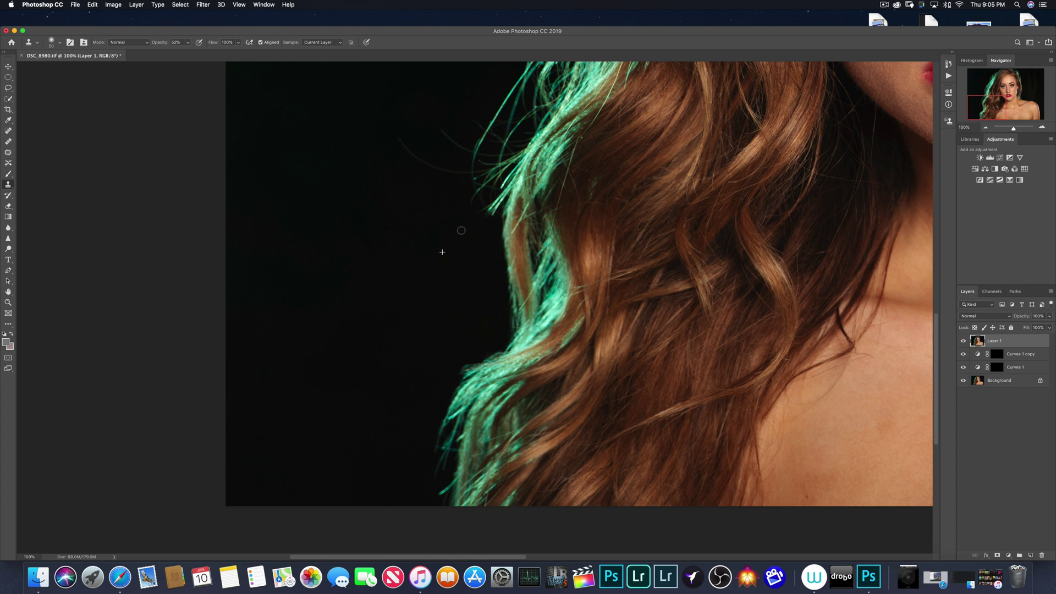
Compare the full portrait with Layer 1 hidden and shown to check the lower-left hair
{"action": "key", "text": "super+minus"}
{"action": "key", "text": "super+minus"}
{"action": "left_click", "coordinate": [963, 341]}
{"action": "left_click", "coordinate": [963, 341]}
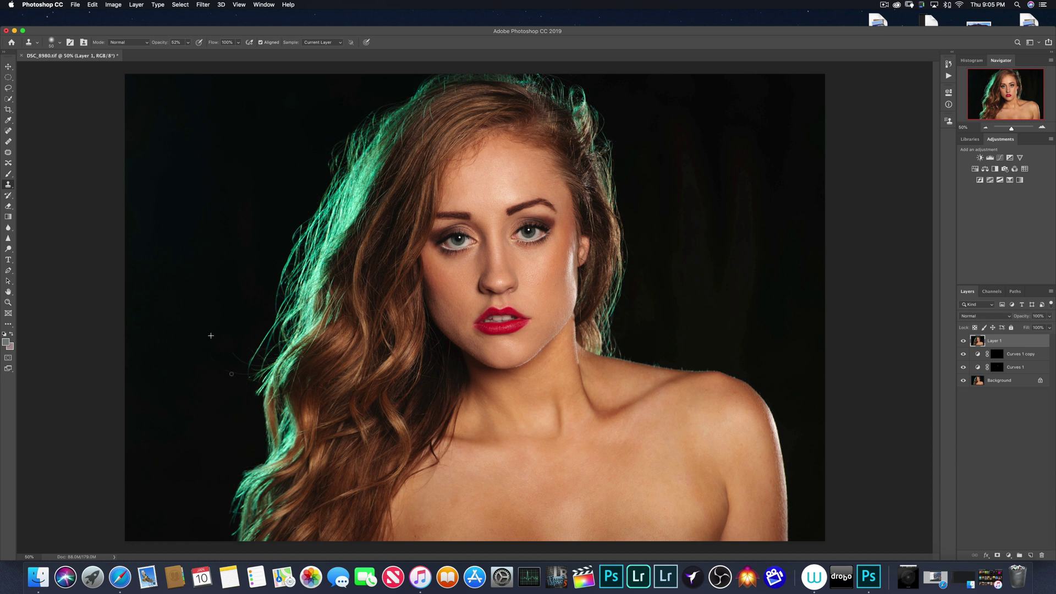
Clone out the long, thin strands extending into the dark background beside the middle of the green-lit hair
{"action": "key", "text": "super+plus"}
{"action": "scroll", "coordinate": [473, 308], "scroll_direction": "left", "scroll_amount": 5}
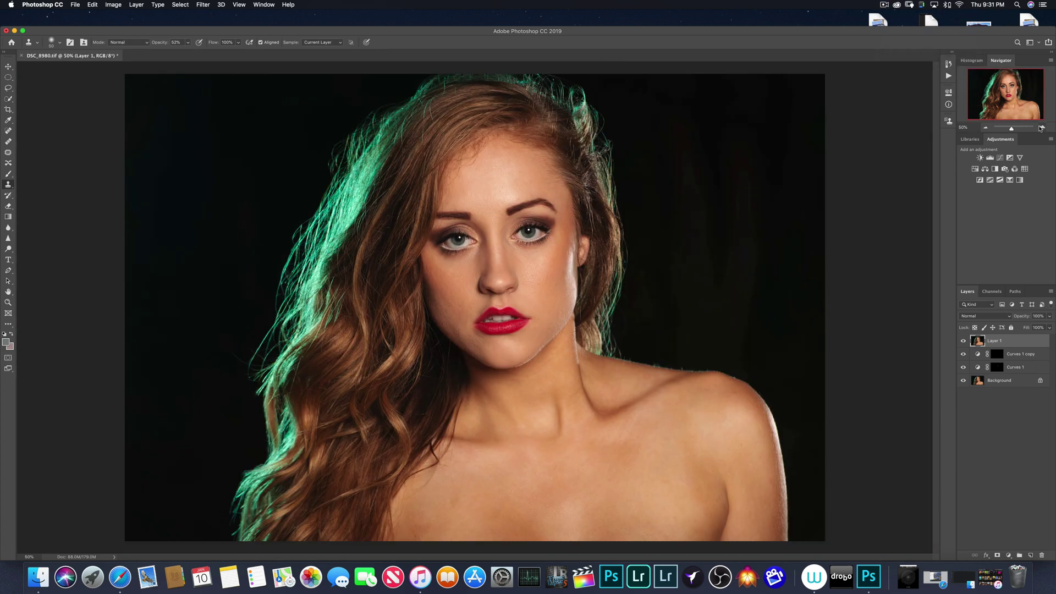
{"action": "key", "text": "super+plus"}
{"action": "scroll", "coordinate": [473, 308], "scroll_direction": "left", "scroll_amount": 5}
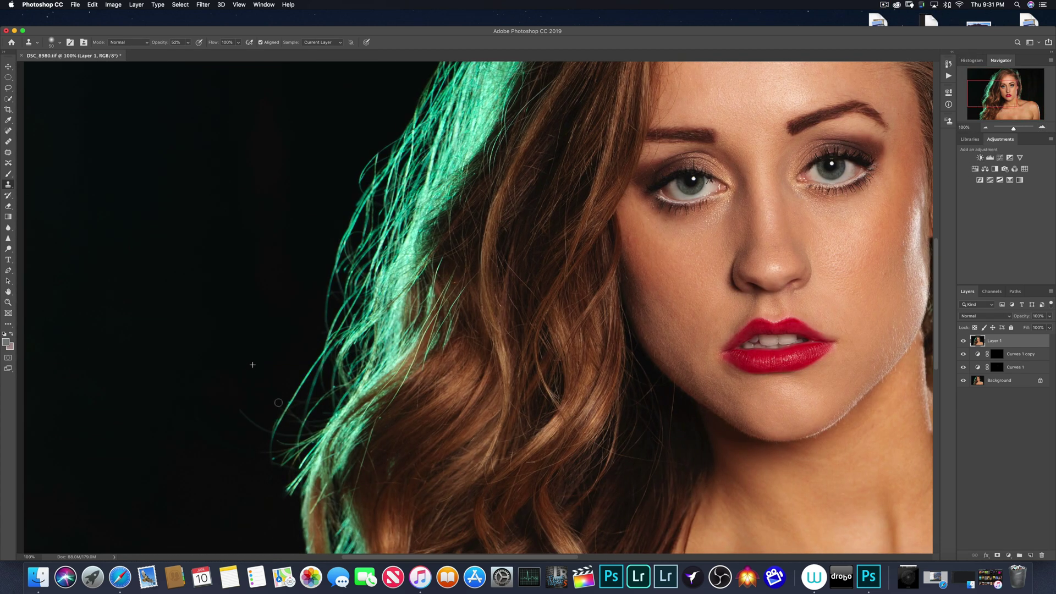
{"action": "left_click_drag", "start_coordinate": [261, 404], "coordinate": [251, 425]}
{"action": "left_click", "coordinate": [205, 446], "text": "alt"}
{"action": "mouse_move", "coordinate": [263, 454]}
{"action": "left_mouse_down"}
{"action": "mouse_move", "coordinate": [252, 426]}
{"action": "mouse_move", "coordinate": [265, 429]}
{"action": "mouse_move", "coordinate": [247, 420]}
{"action": "mouse_move", "coordinate": [275, 417]}
{"action": "left_mouse_up"}
{"action": "left_click", "coordinate": [221, 417], "text": "alt"}
{"action": "left_click", "coordinate": [254, 432], "text": "alt"}
Toggle Layer 1's visibility repeatedly on the full portrait to examine the overall hair outline before and after cleanup
{"action": "double_click", "coordinate": [986, 127]}
{"action": "left_click", "coordinate": [964, 341]}
{"action": "left_click", "coordinate": [964, 342]}
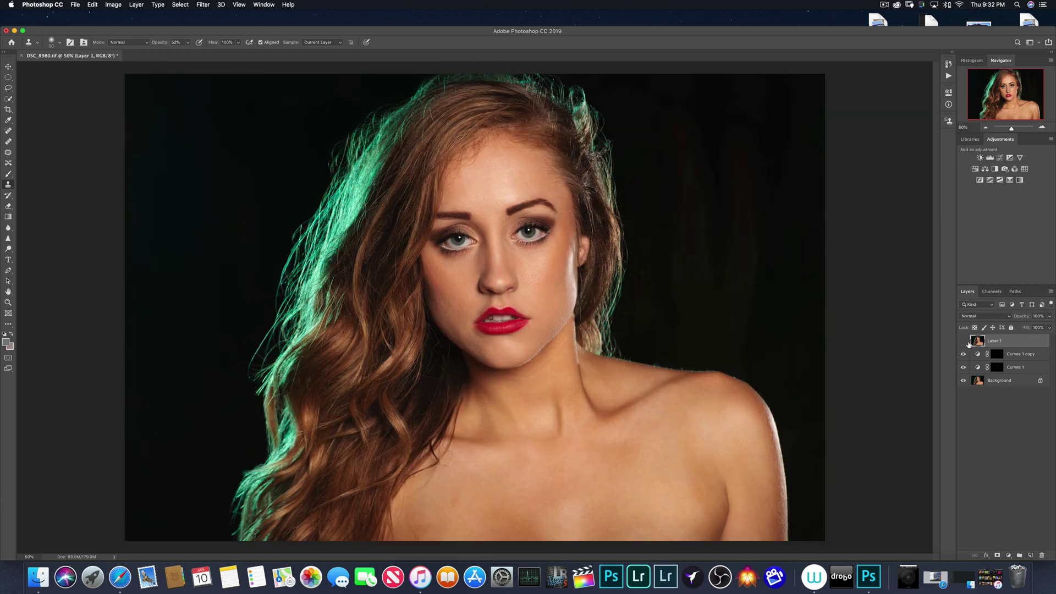
{"action": "left_click", "coordinate": [964, 341]}
{"action": "left_click", "coordinate": [964, 341]}
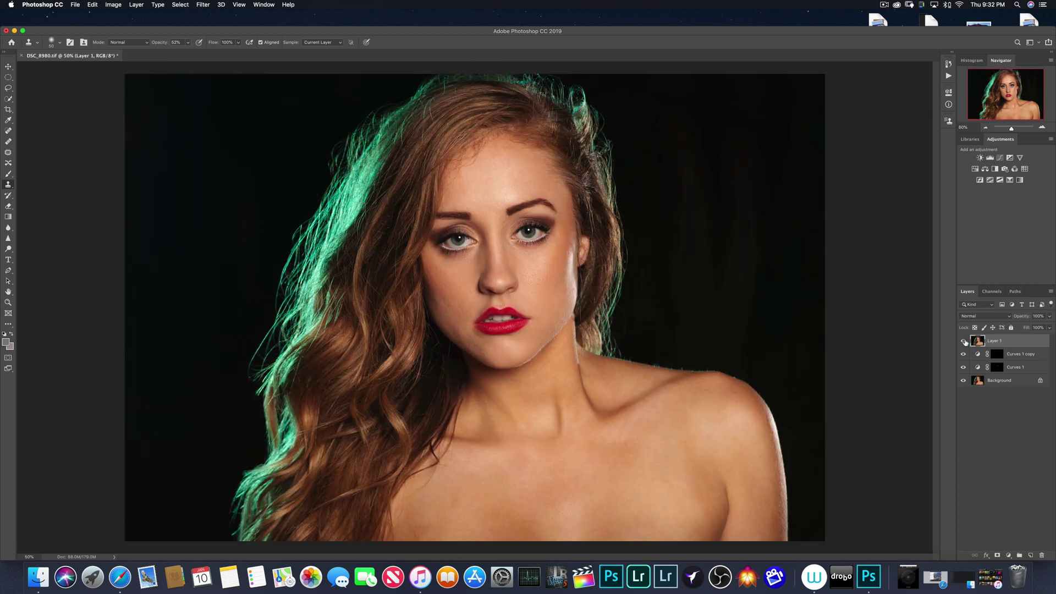
{"action": "left_click", "coordinate": [885, 5]}
{"action": "left_click", "coordinate": [963, 341]}
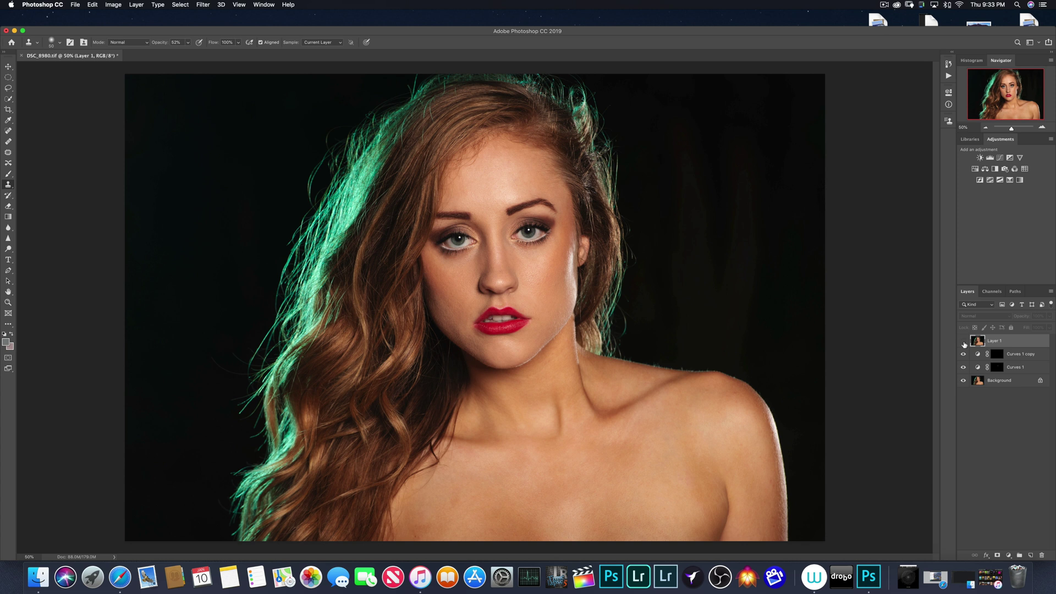
{"action": "left_click", "coordinate": [963, 341]}
{"action": "left_click", "coordinate": [963, 342]}
{"action": "left_click", "coordinate": [964, 341]}
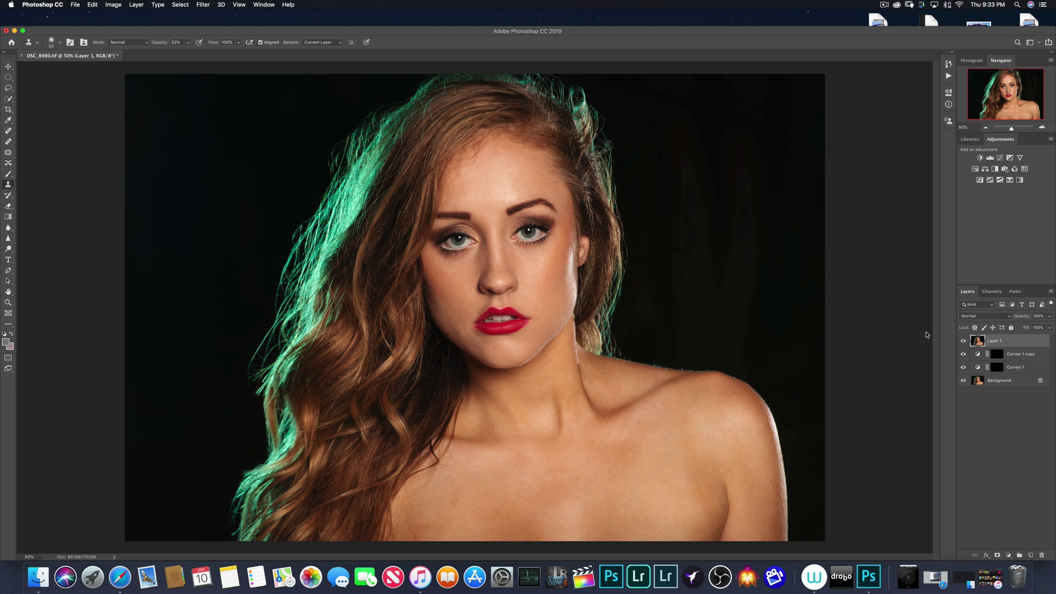
{"action": "left_click", "coordinate": [963, 342]}
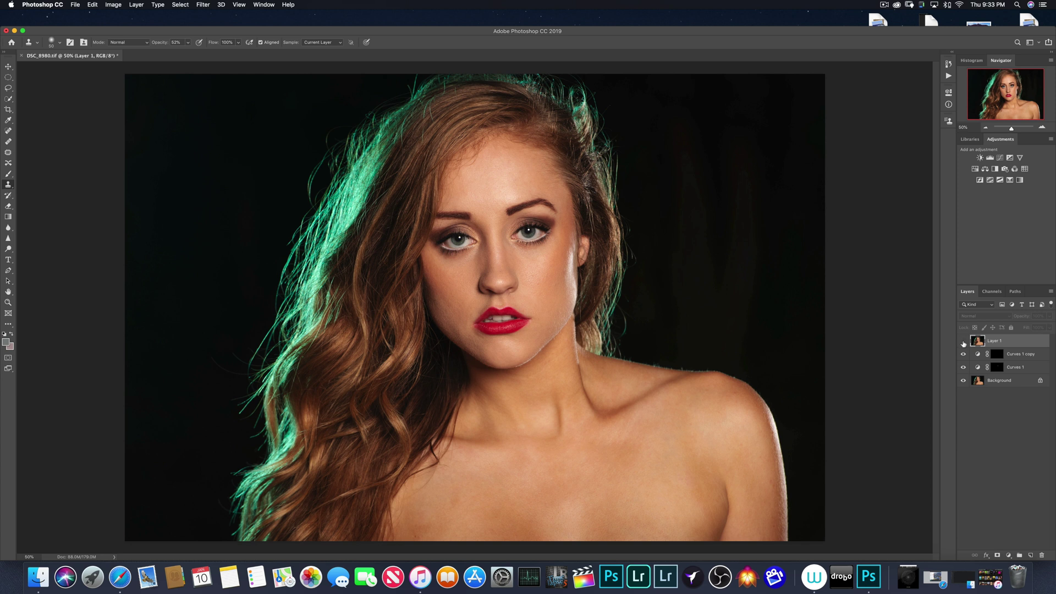
{"action": "left_click", "coordinate": [963, 342]}
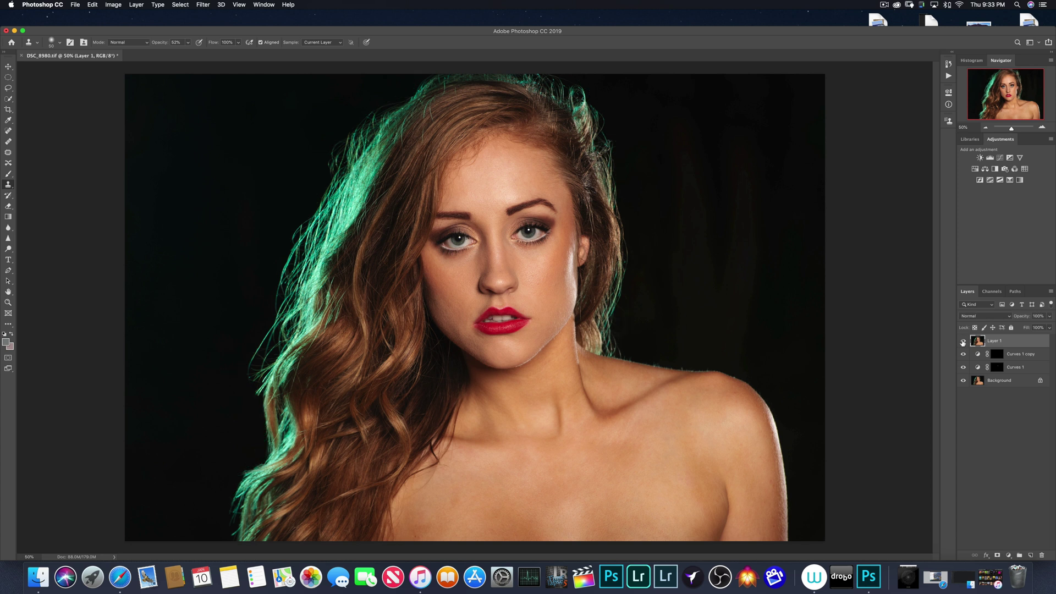
{"action": "left_click", "coordinate": [964, 341]}
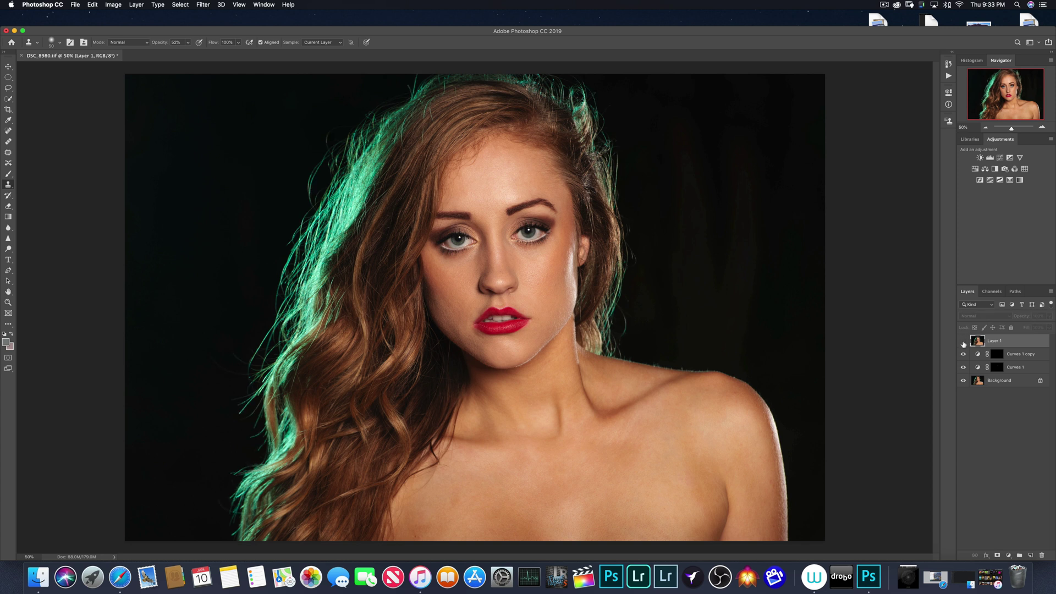
{"action": "left_click", "coordinate": [963, 341]}
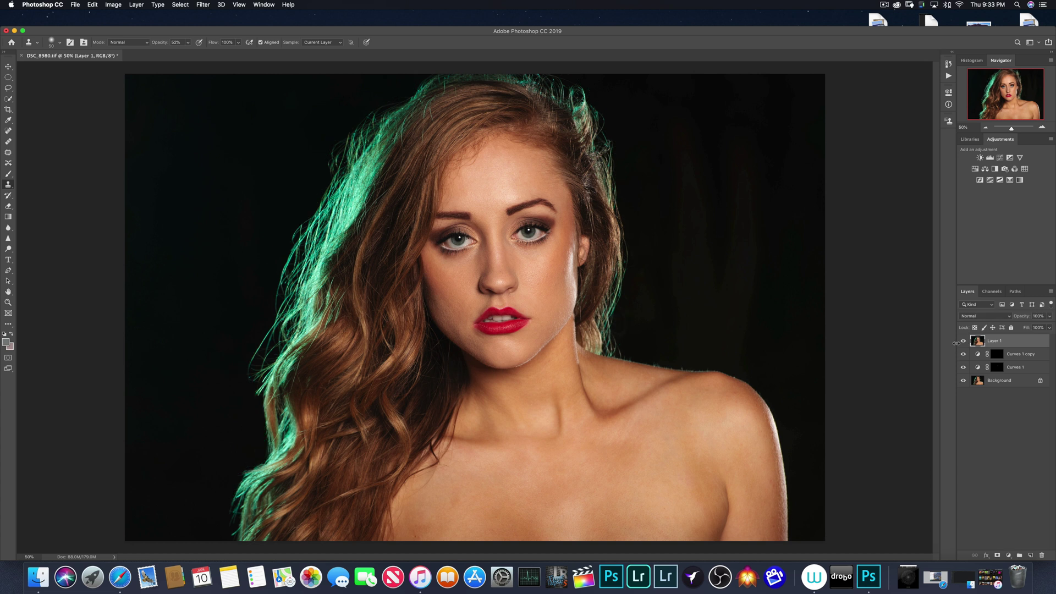
{"action": "left_click", "coordinate": [963, 342]}
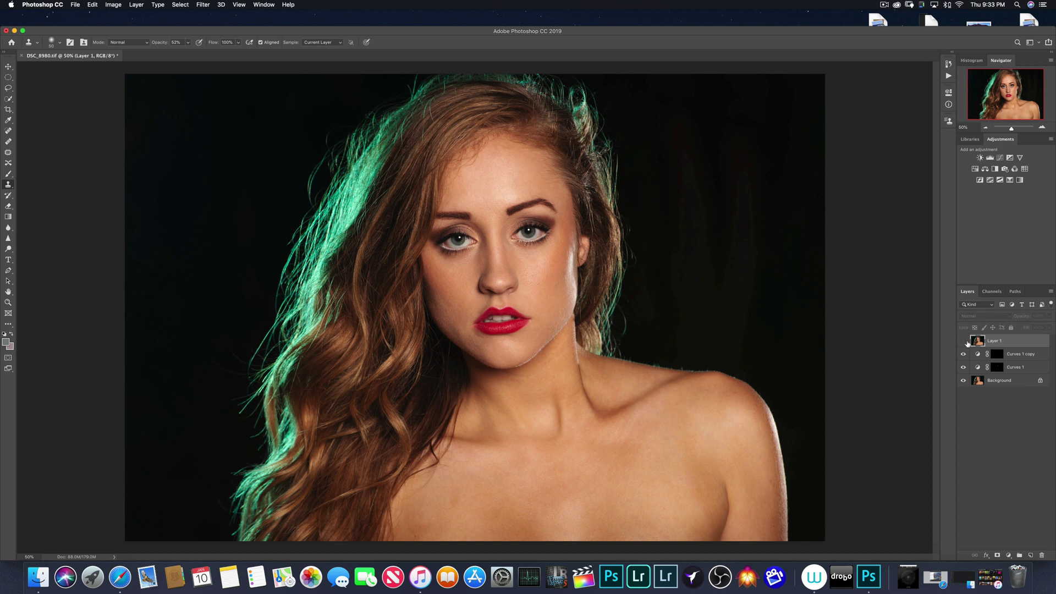
{"action": "left_click", "coordinate": [964, 342]}
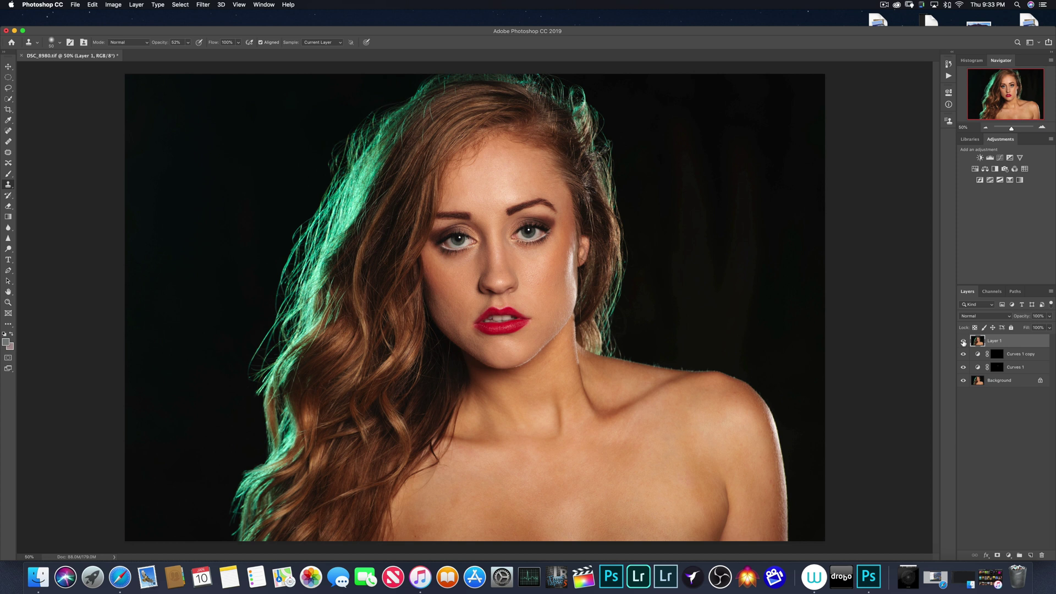
{"action": "left_click", "coordinate": [963, 342]}
{"action": "left_click", "coordinate": [964, 342]}
Enlarge the Clone Stamp brush to 150 px for the dark background beside the face
{"action": "key", "text": "bracketright"}
{"action": "key", "text": "bracketright"}
{"action": "key", "text": "bracketright"}
{"action": "key", "text": "bracketright"}
{"action": "key", "text": "bracketright"}
{"action": "key", "text": "bracketright"}
{"action": "key", "text": "bracketright"}
{"action": "key", "text": "bracketright"}
{"action": "key", "text": "bracketleft"}
{"action": "key", "text": "bracketleft"}
{"action": "key", "text": "bracketleft"}
{"action": "key", "text": "bracketleft"}
{"action": "key", "text": "bracketright"}
{"action": "key", "text": "bracketright"}
{"action": "key", "text": "bracketright"}
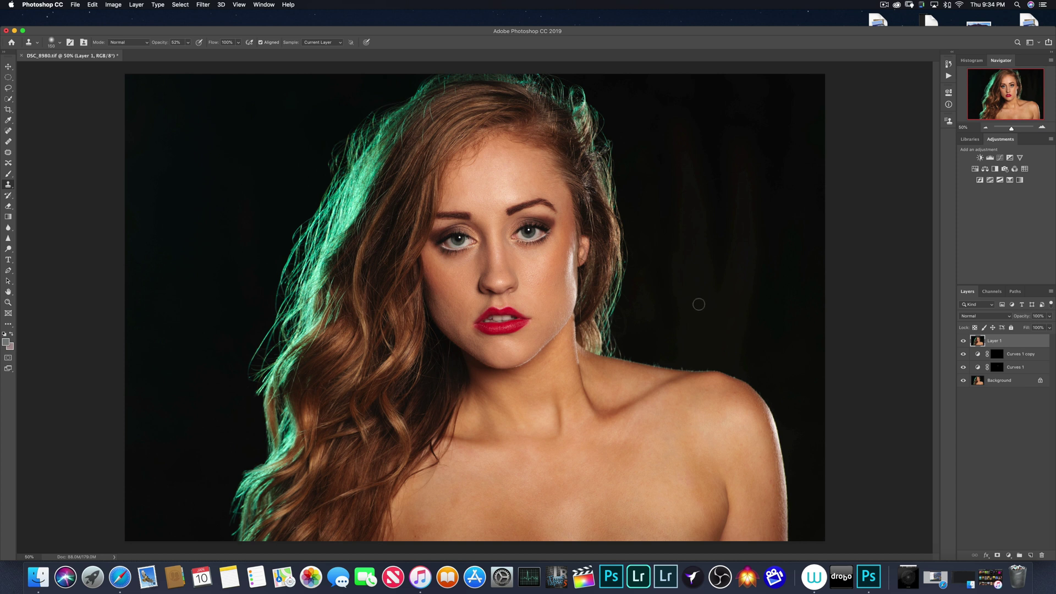